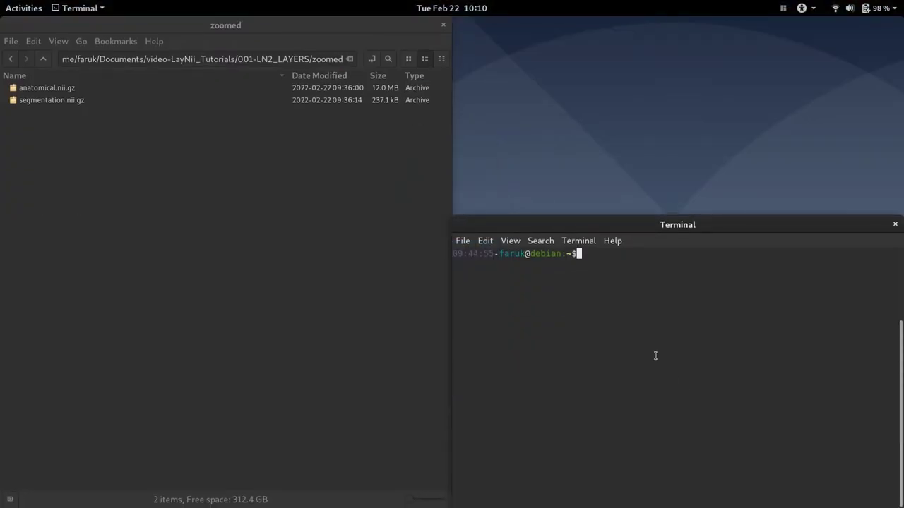
Step: Launch ITK-SNAP with the itksnap command and load anatomical.nii.gz as the main image
{"action": "type", "text": "itksnap"}
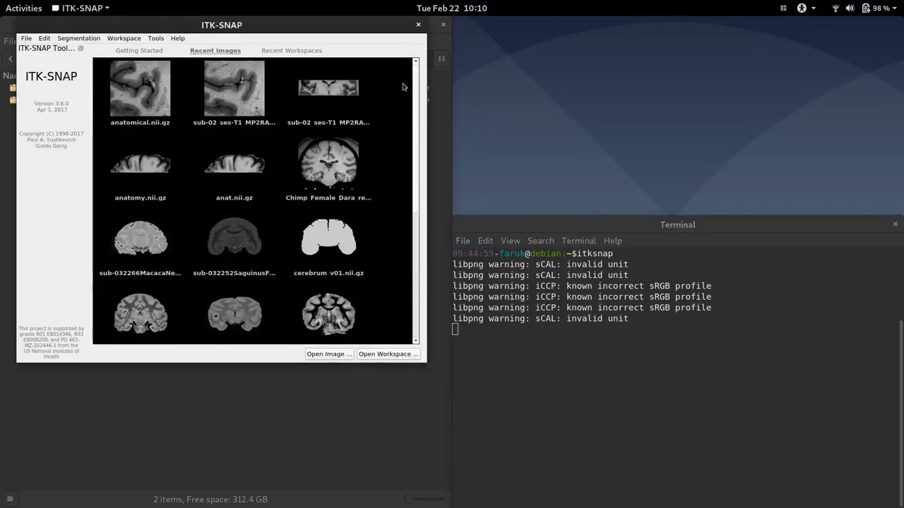
{"action": "left_click_drag", "start_coordinate": [319, 26], "coordinate": [711, 97]}
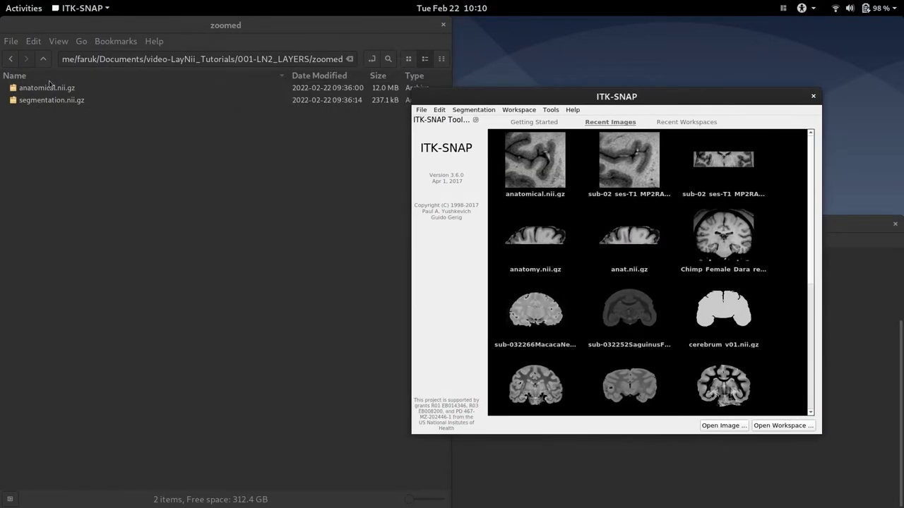
{"action": "left_click_drag", "start_coordinate": [49, 84], "coordinate": [634, 202]}
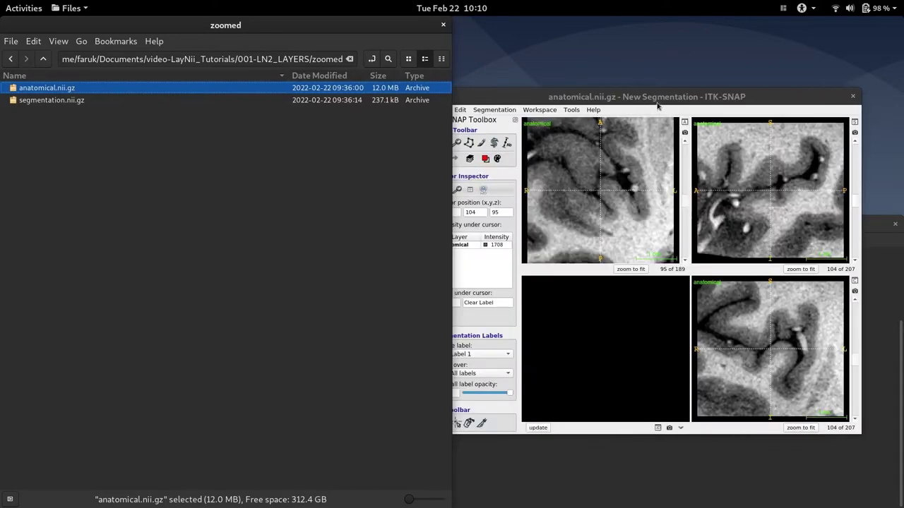
Step: Place the crosshair on the cortical folds and zoom all three slice views in around it
{"action": "double_click", "coordinate": [657, 99]}
{"action": "left_click", "coordinate": [296, 161]}
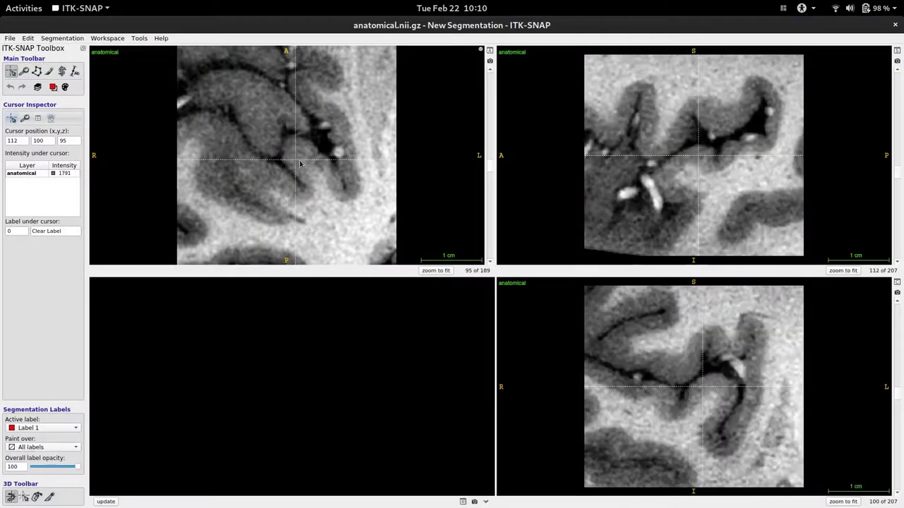
{"action": "left_click_drag", "start_coordinate": [300, 164], "coordinate": [263, 155]}
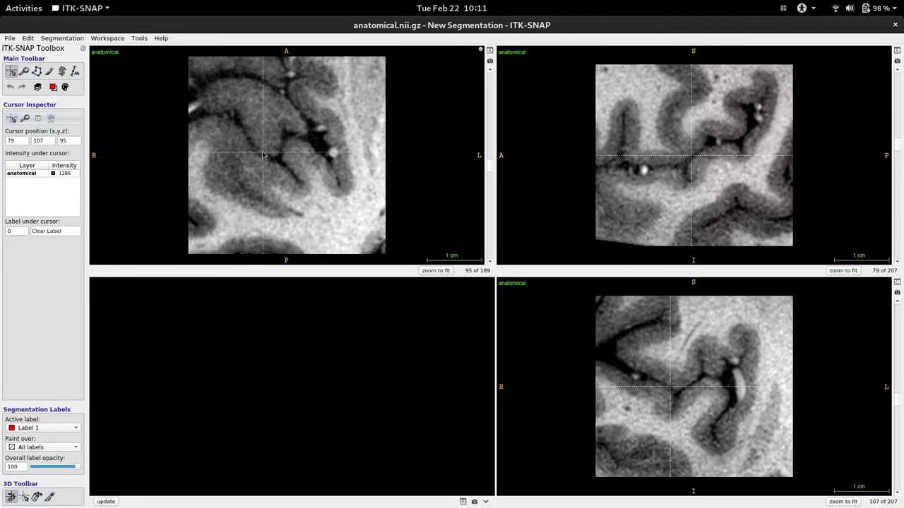
{"action": "left_click_drag", "start_coordinate": [294, 155], "coordinate": [299, 158]}
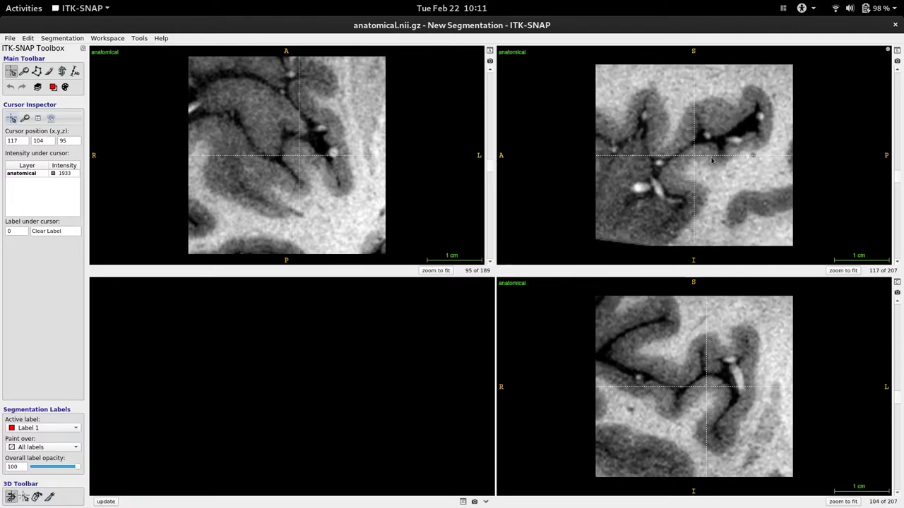
{"action": "right_click_drag", "start_coordinate": [712, 161], "coordinate": [713, 134]}
{"action": "left_click_drag", "start_coordinate": [695, 130], "coordinate": [696, 167]}
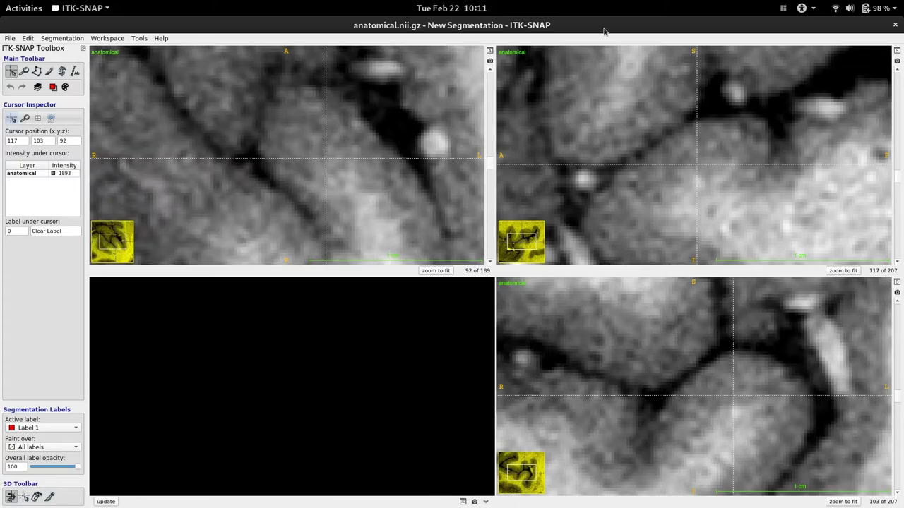
{"action": "left_click_drag", "start_coordinate": [604, 31], "coordinate": [477, 83]}
Step: Load segmentation.nii.gz into ITK-SNAP as a segmentation
{"action": "left_click", "coordinate": [78, 99]}
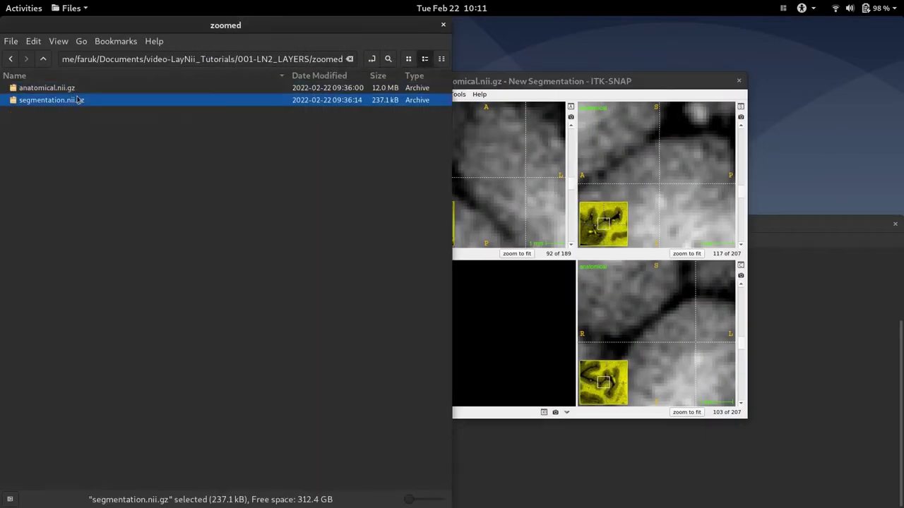
{"action": "left_click_drag", "start_coordinate": [51, 103], "coordinate": [528, 185]}
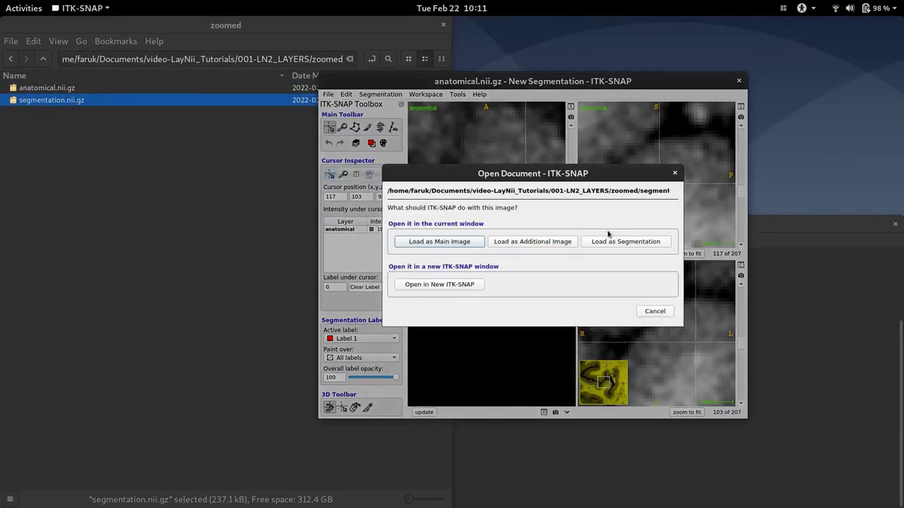
{"action": "left_click", "coordinate": [625, 241]}
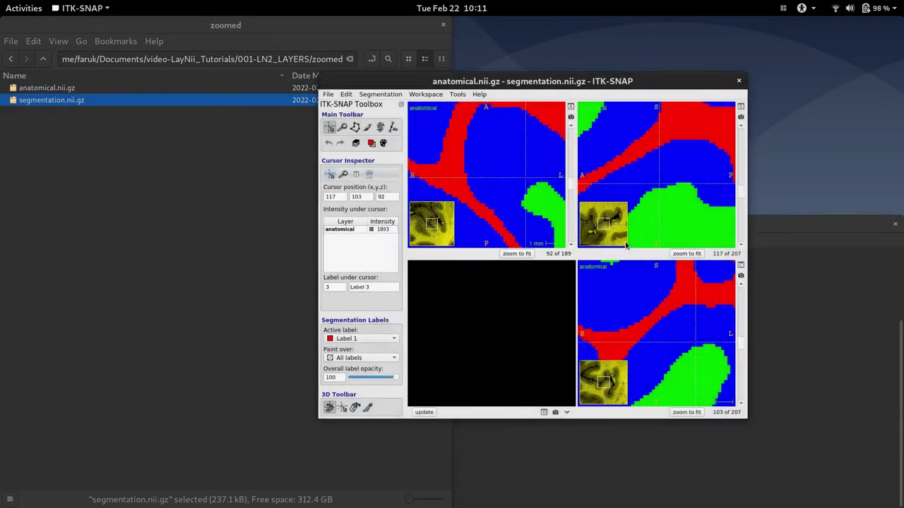
Step: Lower the label opacity to 35 so the segmentation is translucent, checking other slices
{"action": "double_click", "coordinate": [583, 84]}
{"action": "key", "text": "s"}
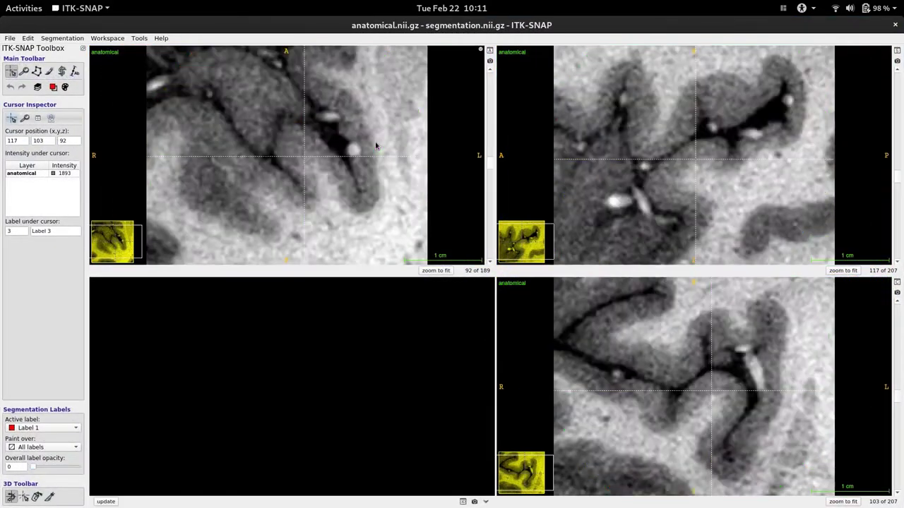
{"action": "key", "text": "s"}
{"action": "key", "text": "a"}
{"action": "key", "text": "a"}
{"action": "key", "text": "a"}
{"action": "key", "text": "a"}
{"action": "key", "text": "a"}
{"action": "key", "text": "a"}
{"action": "key", "text": "a"}
{"action": "key", "text": "a"}
{"action": "key", "text": "a"}
{"action": "key", "text": "a"}
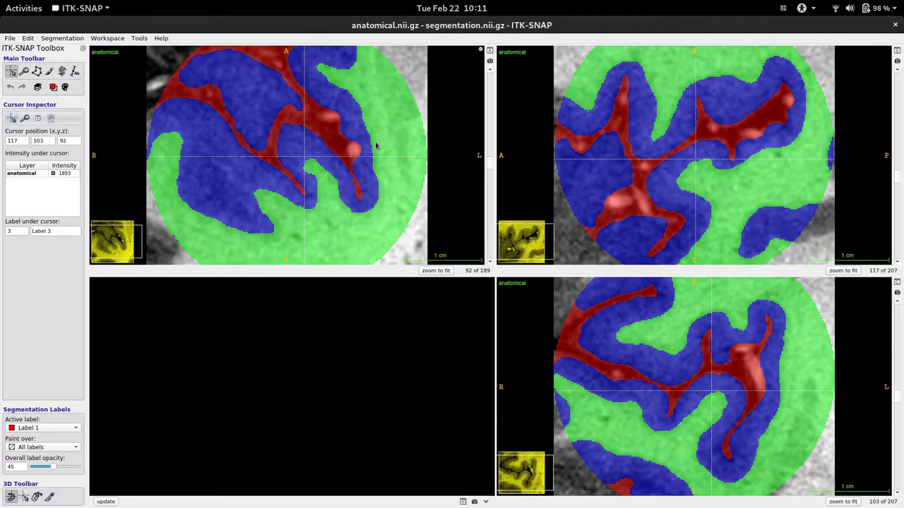
{"action": "left_click_drag", "start_coordinate": [657, 177], "coordinate": [702, 174]}
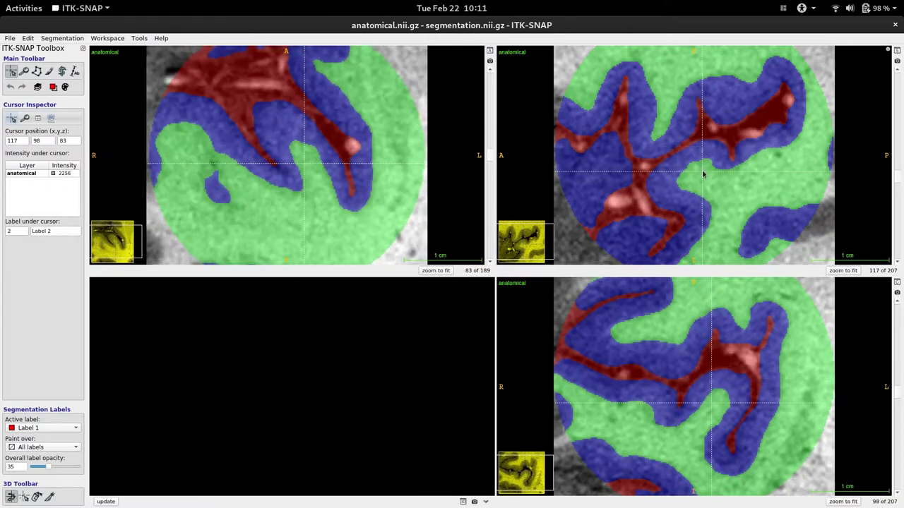
{"action": "left_click_drag", "start_coordinate": [643, 24], "coordinate": [736, 50]}
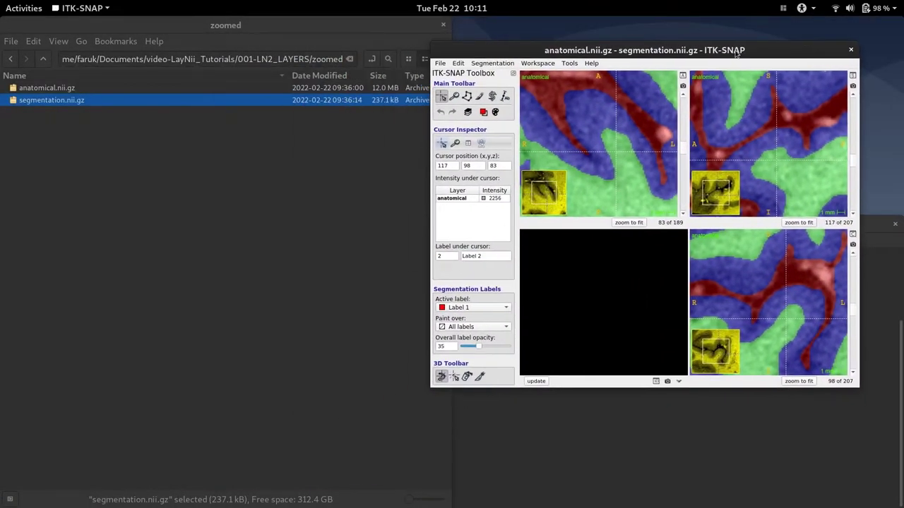
Step: Run ./LN2_LAYERS -rim on segmentation.nii.gz to generate the equidist layers, metric and midGM files
{"action": "key", "text": "super+Page_Down"}
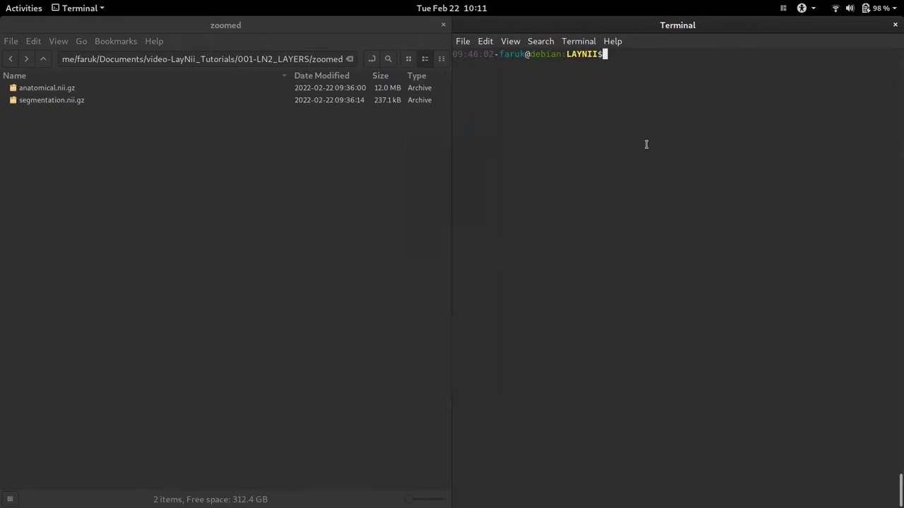
{"action": "type", "text": "./LN2_LAYERS"}
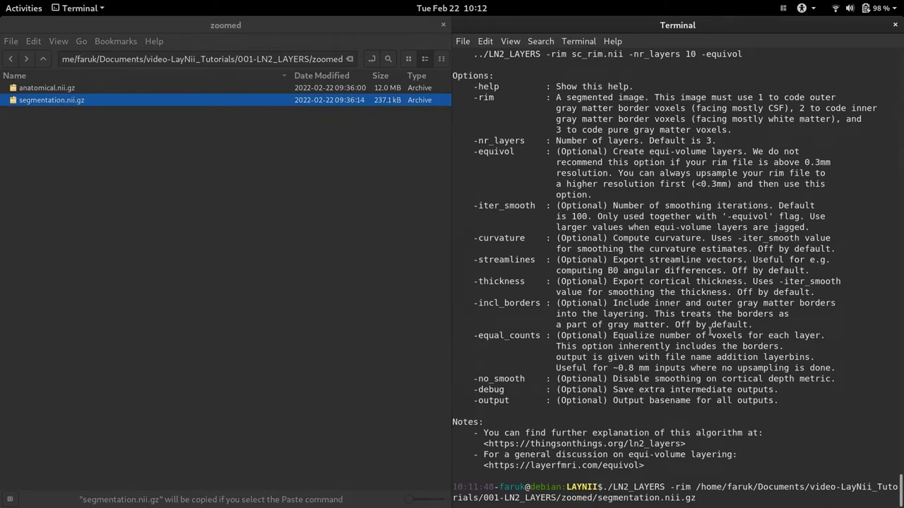
{"action": "key", "text": "Return"}
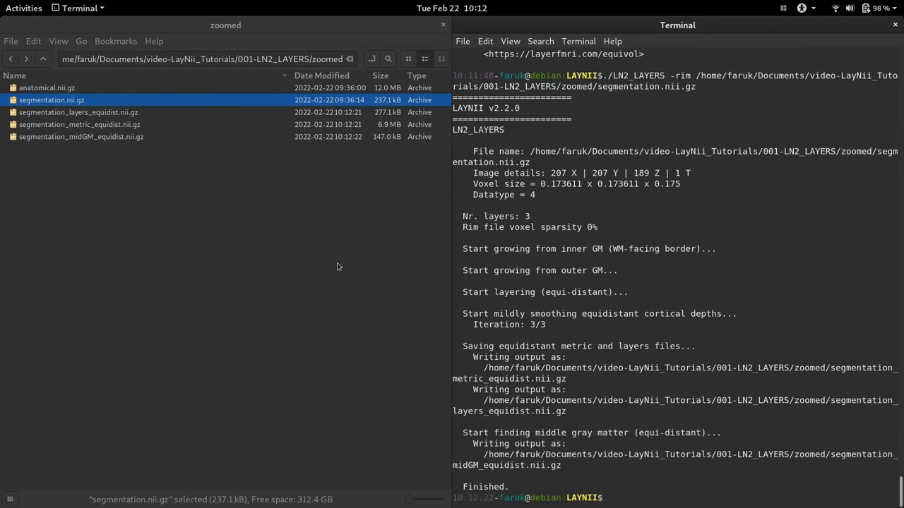
Step: Enlarge the Files listing and widen the Name column to read the three equidist output names
{"action": "left_click", "coordinate": [299, 272]}
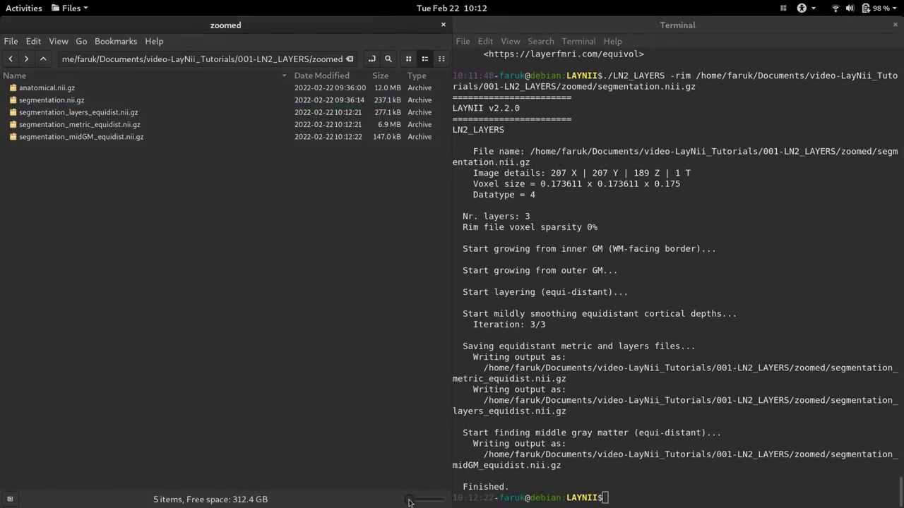
{"action": "left_click_drag", "start_coordinate": [410, 500], "coordinate": [432, 502]}
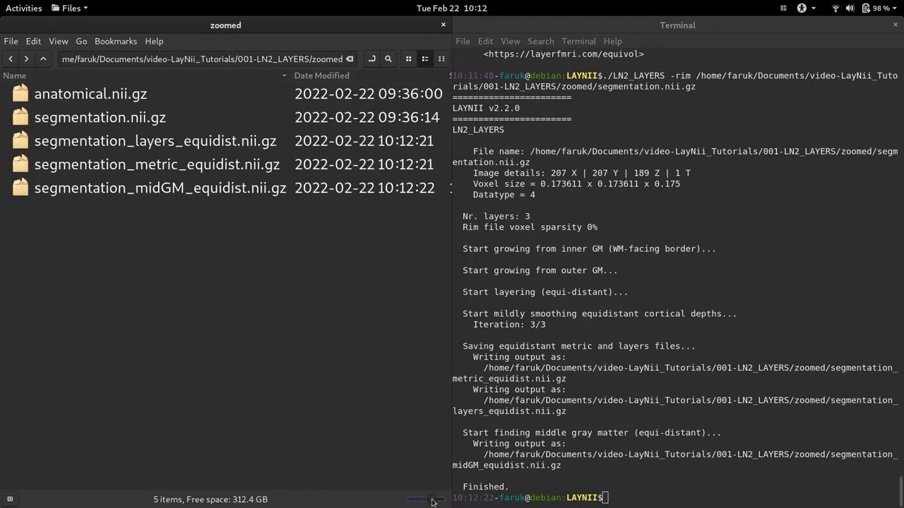
{"action": "left_click_drag", "start_coordinate": [290, 75], "coordinate": [418, 77]}
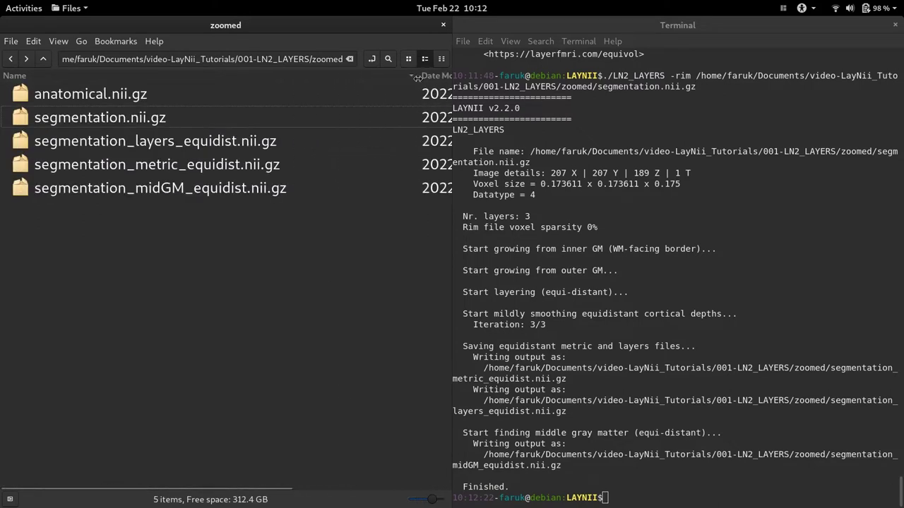
{"action": "left_click", "coordinate": [381, 142]}
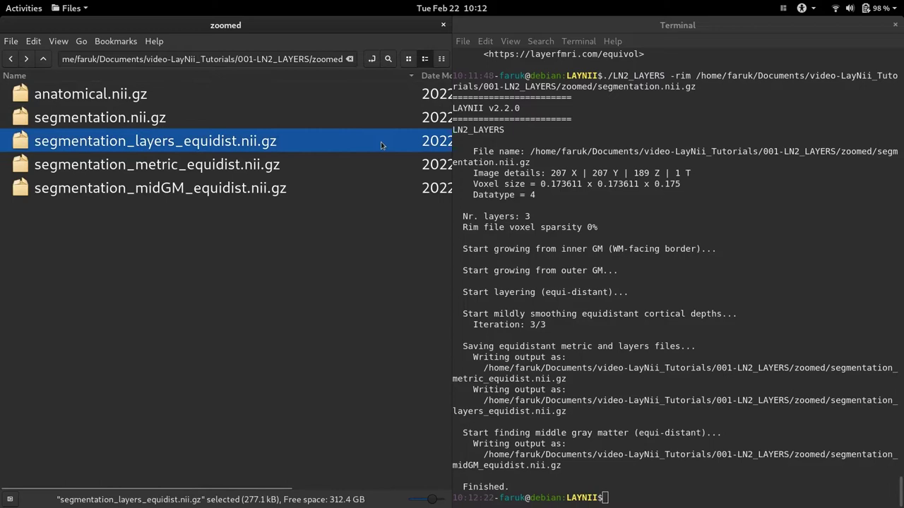
{"action": "key", "text": "Down"}
{"action": "key", "text": "Down"}
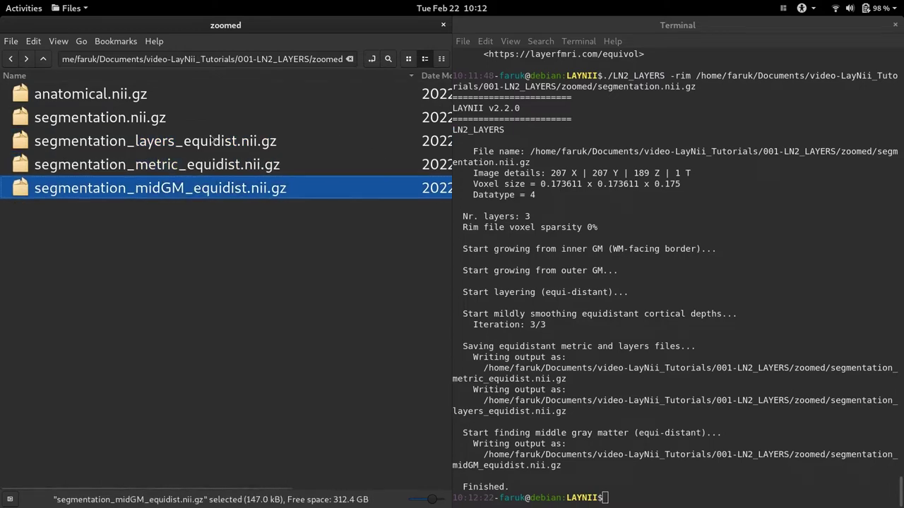
{"action": "left_click", "coordinate": [146, 146]}
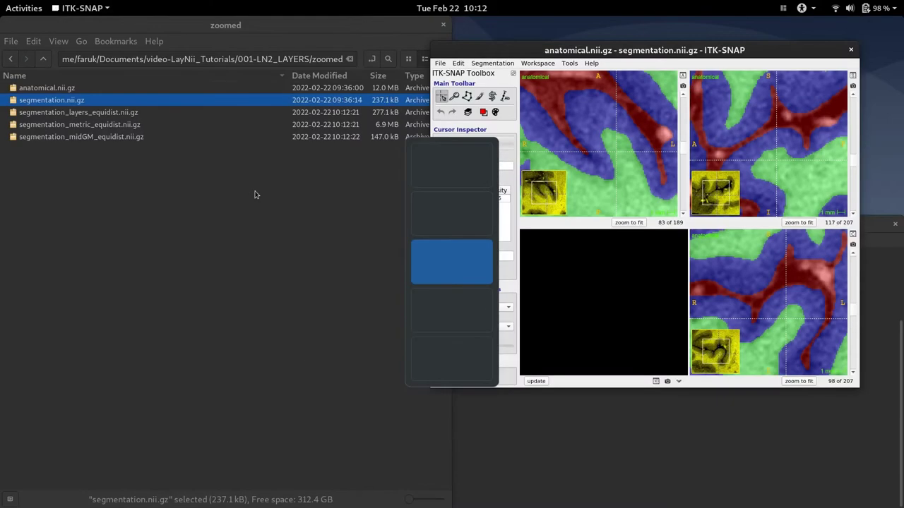
Step: Load segmentation_layers_equidist.nii.gz into ITK-SNAP as the segmentation
{"action": "left_click", "coordinate": [227, 219]}
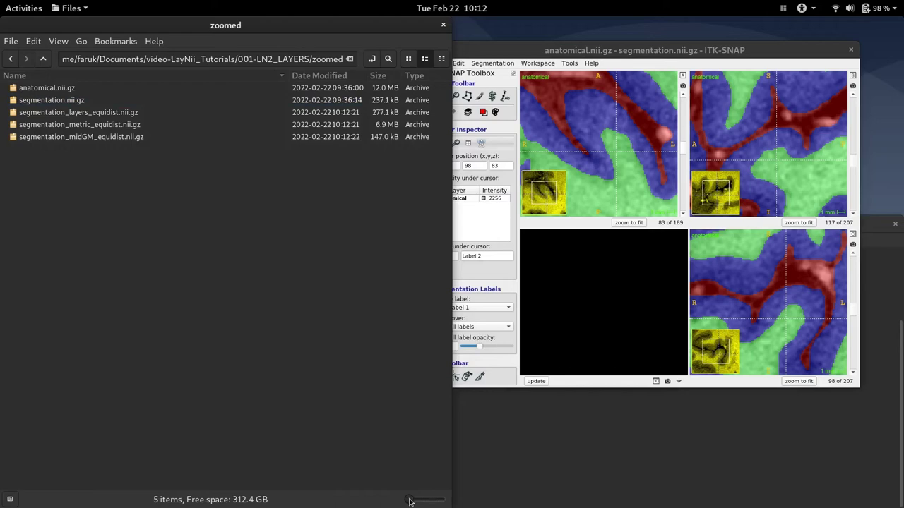
{"action": "left_click_drag", "start_coordinate": [412, 500], "coordinate": [426, 501]}
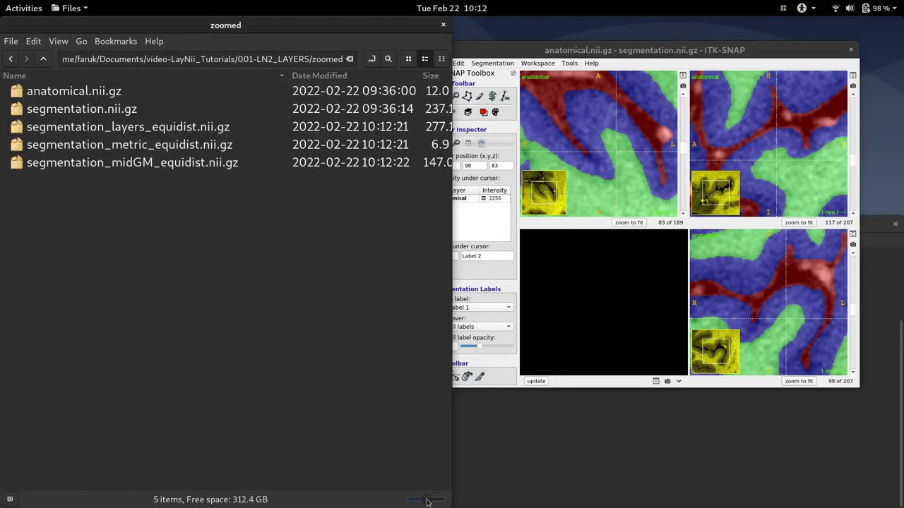
{"action": "left_click", "coordinate": [182, 129]}
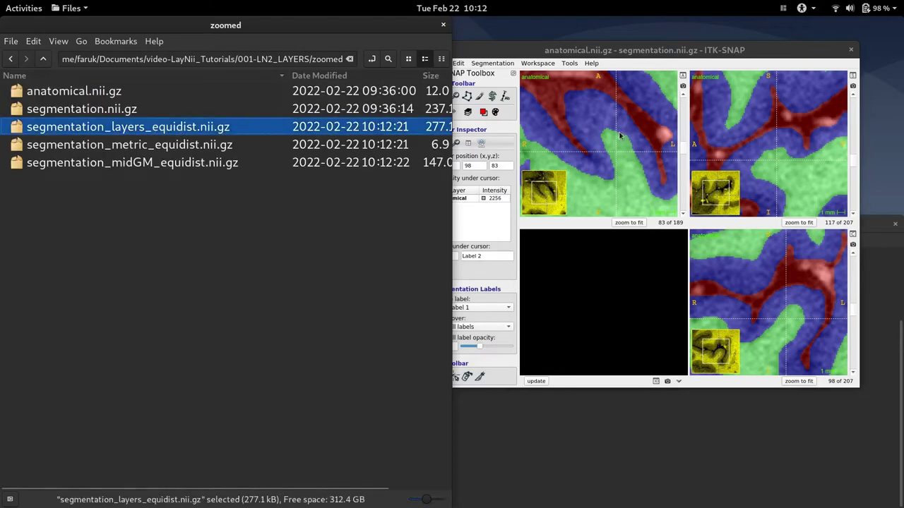
{"action": "left_click_drag", "start_coordinate": [620, 136], "coordinate": [621, 137]}
{"action": "left_click", "coordinate": [699, 211]}
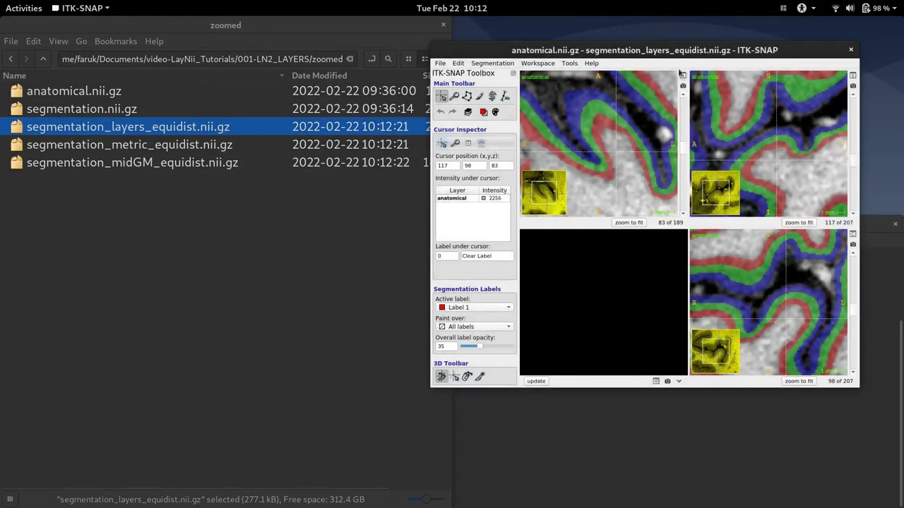
Step: Raise the label opacity to 60 and inspect the three colored cortical layers in the axial view
{"action": "double_click", "coordinate": [679, 54]}
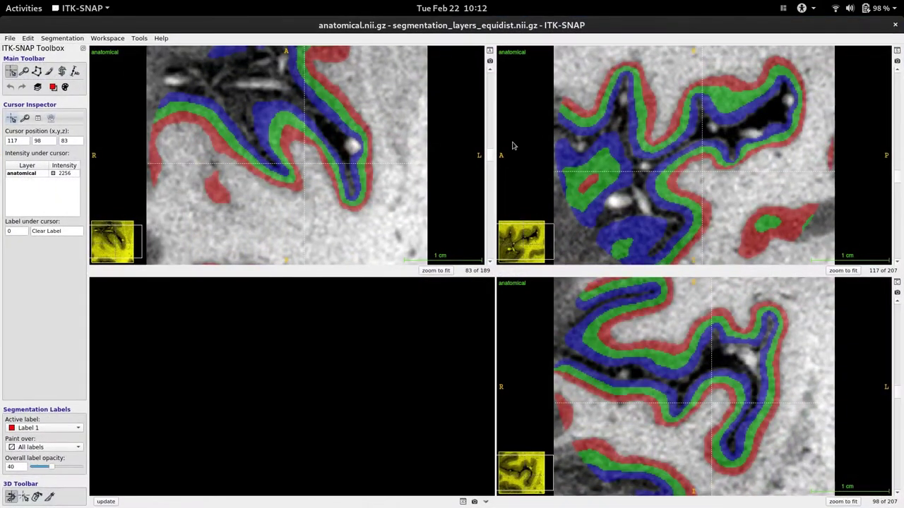
{"action": "key", "text": "d"}
{"action": "key", "text": "d"}
{"action": "left_click_drag", "start_coordinate": [239, 128], "coordinate": [298, 146]}
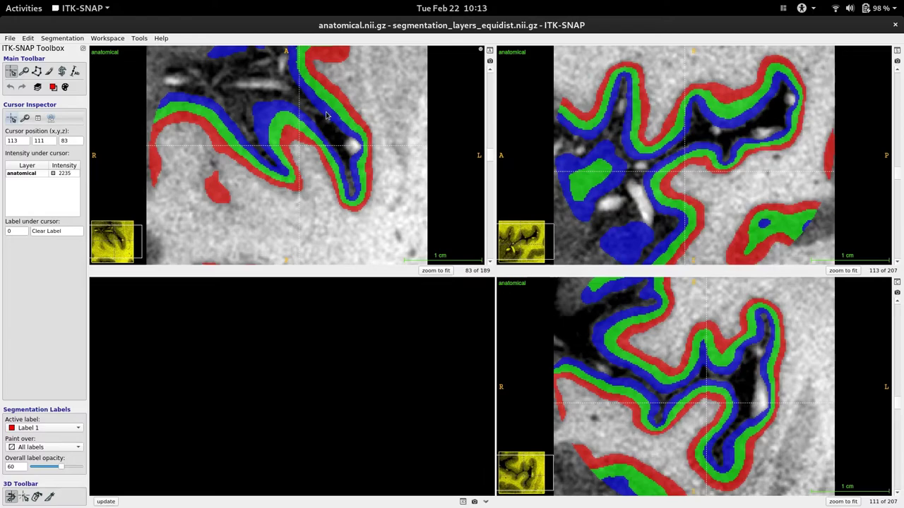
{"action": "left_click_drag", "start_coordinate": [291, 129], "coordinate": [296, 136]}
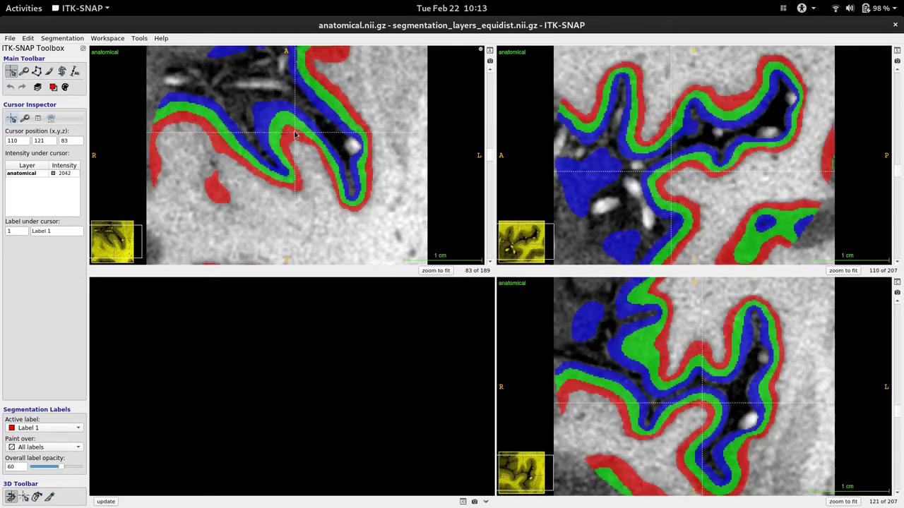
{"action": "key", "text": "s"}
{"action": "key", "text": "s"}
{"action": "key", "text": "super+Down"}
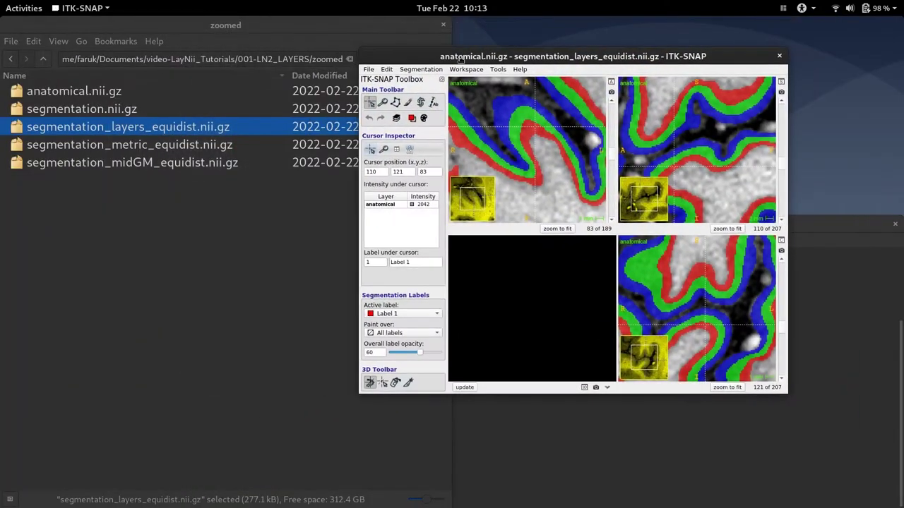
Step: Load segmentation_metric_equidist.nii.gz into ITK-SNAP as an additional image
{"action": "left_click", "coordinate": [140, 148]}
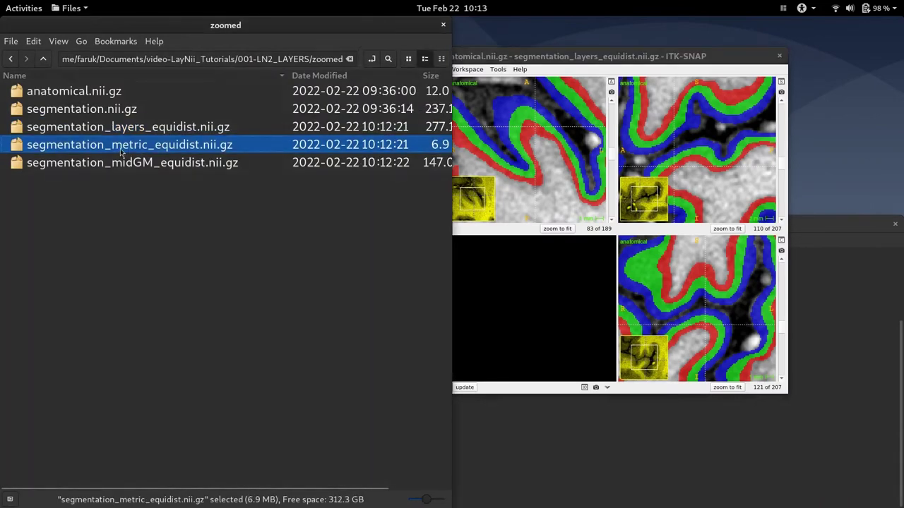
{"action": "left_click_drag", "start_coordinate": [124, 151], "coordinate": [532, 164]}
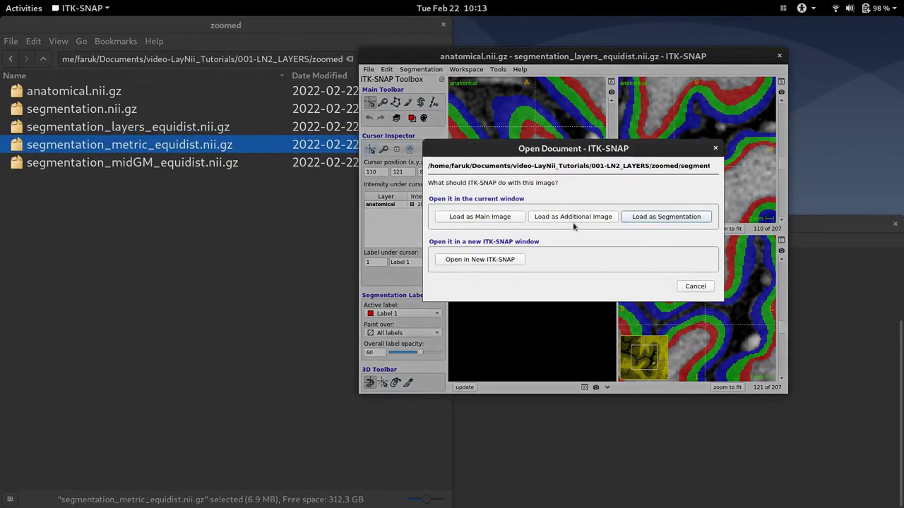
{"action": "left_click", "coordinate": [593, 217]}
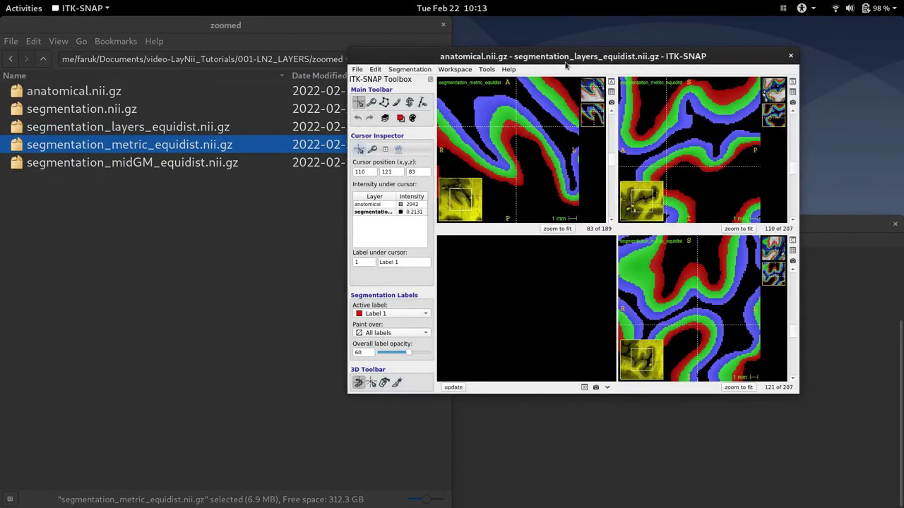
Step: Set label opacity to 0 and zoom in closely on the metric's grayscale gradient
{"action": "double_click", "coordinate": [565, 59]}
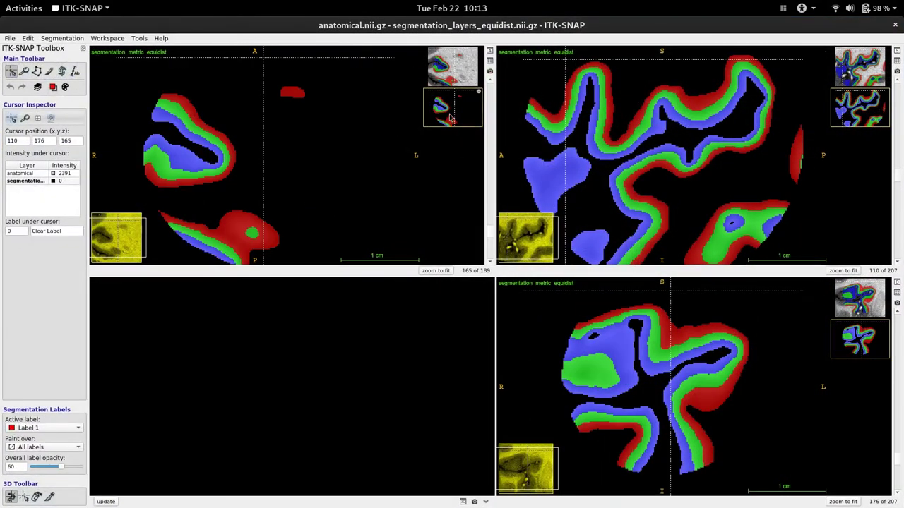
{"action": "left_click", "coordinate": [242, 124]}
{"action": "key", "text": "s"}
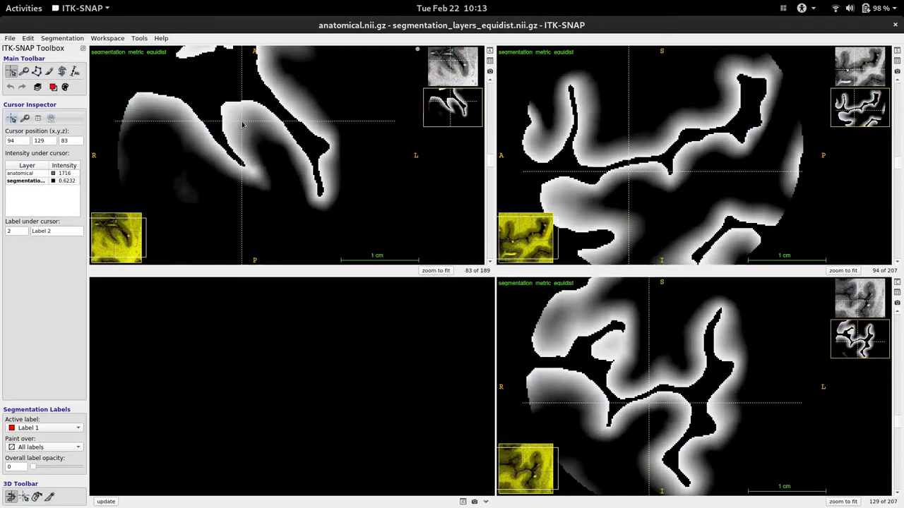
{"action": "right_click_drag", "start_coordinate": [243, 124], "coordinate": [248, 95]}
{"action": "left_click", "coordinate": [225, 102]}
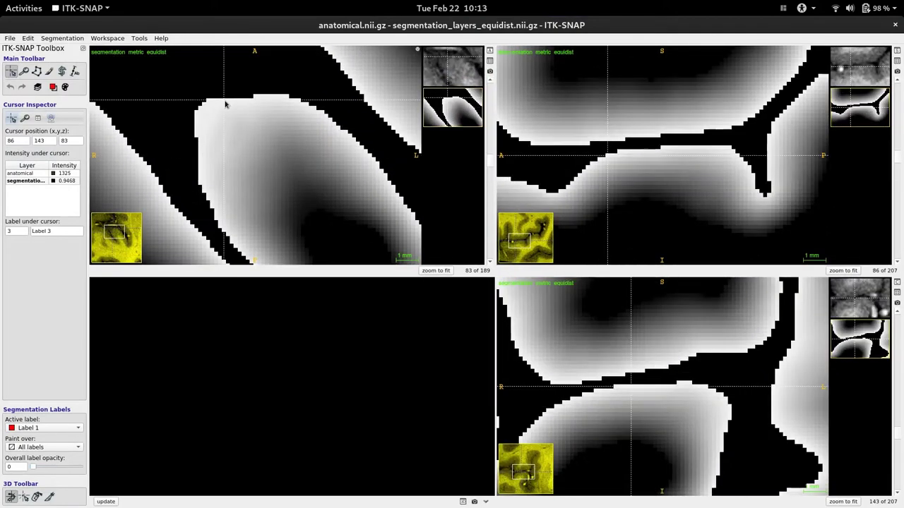
{"action": "mouse_move", "coordinate": [224, 102]}
{"action": "left_mouse_down"}
{"action": "mouse_move", "coordinate": [294, 202]}
{"action": "mouse_move", "coordinate": [235, 115]}
{"action": "left_mouse_up"}
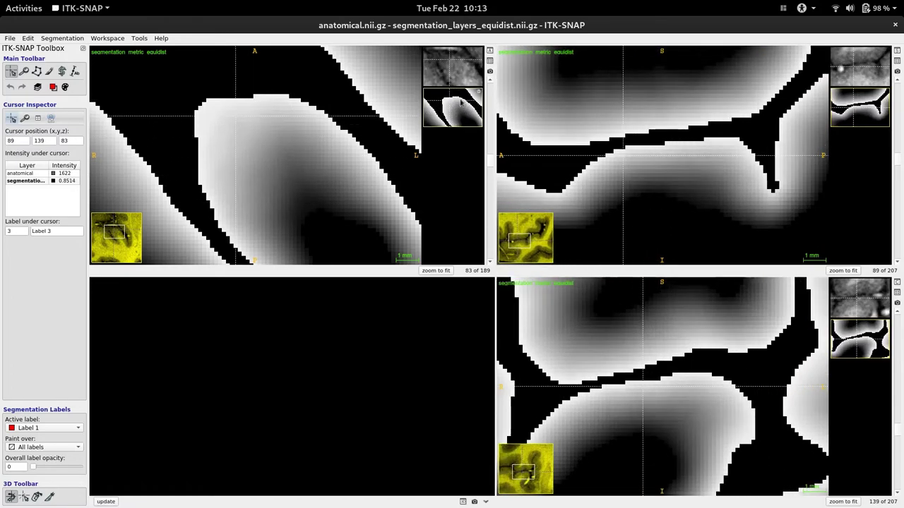
Step: Display the metric image as an overlay on the anatomical image
{"action": "left_click", "coordinate": [480, 92]}
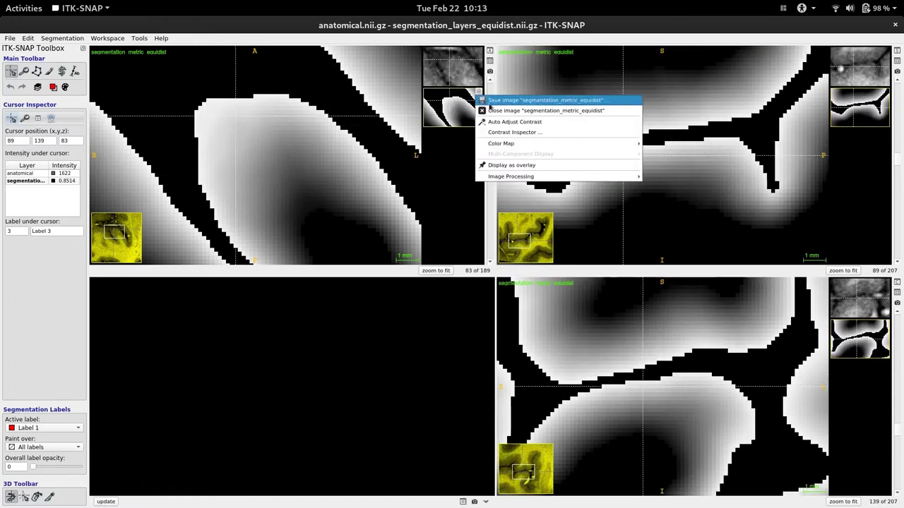
{"action": "left_click", "coordinate": [522, 165]}
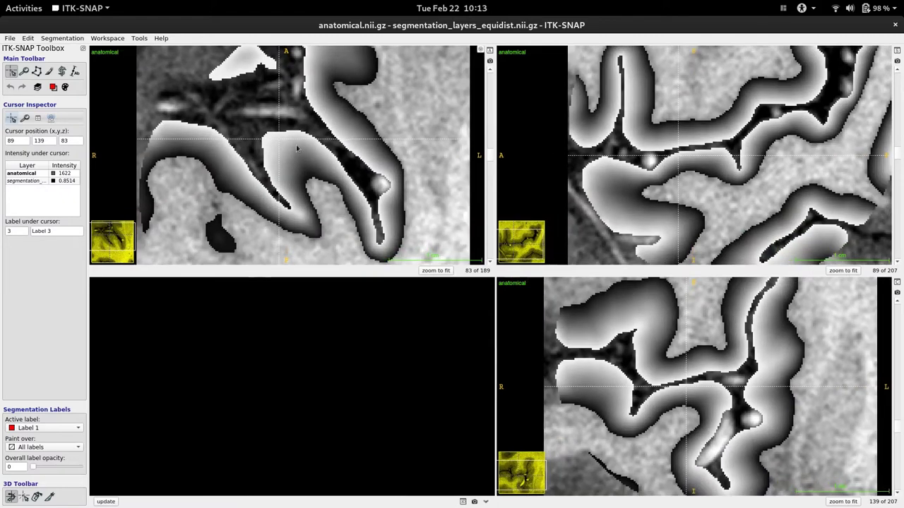
{"action": "left_click", "coordinate": [305, 149]}
{"action": "left_click", "coordinate": [782, 124]}
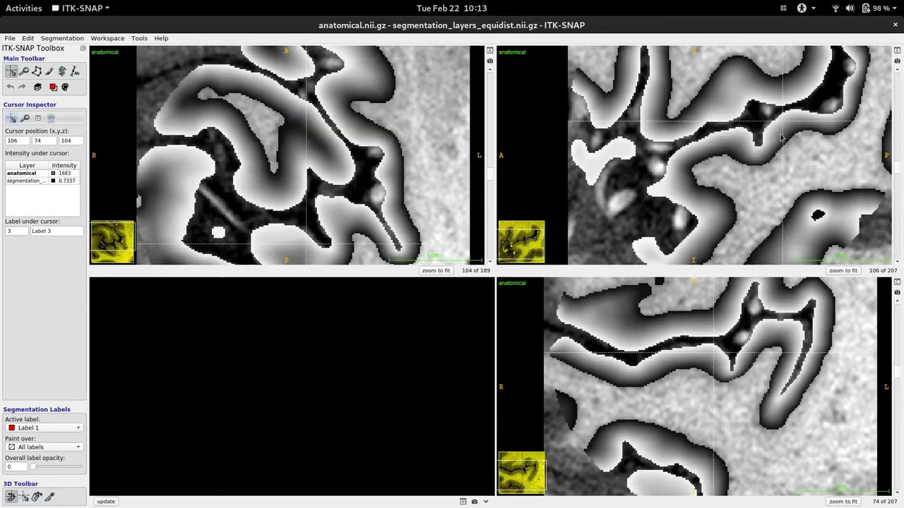
Step: Compare the metric depth gradient with labels at 90 and hidden, zooming in and back out
{"action": "key", "text": "s"}
{"action": "left_click_drag", "start_coordinate": [738, 133], "coordinate": [775, 136]}
{"action": "key", "text": "s"}
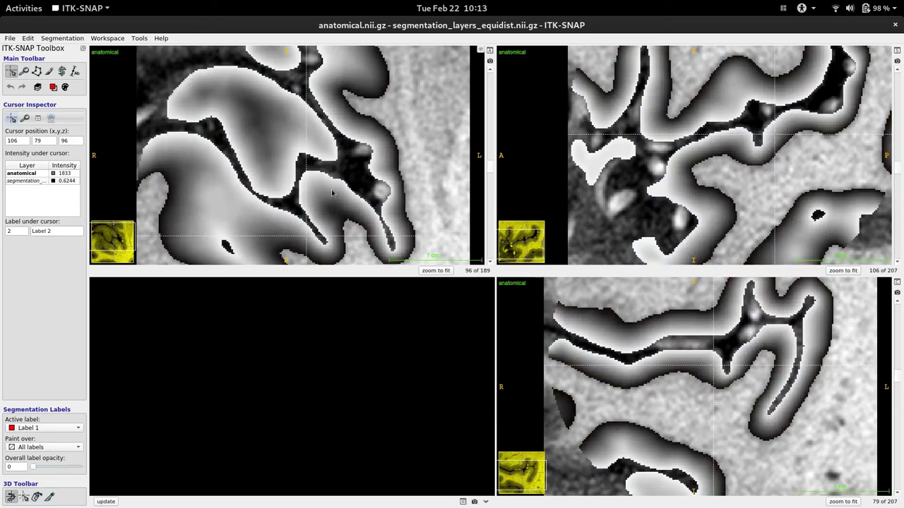
{"action": "left_click", "coordinate": [341, 201]}
{"action": "right_click_drag", "start_coordinate": [784, 149], "coordinate": [787, 110]}
{"action": "left_click_drag", "start_coordinate": [784, 108], "coordinate": [714, 159]}
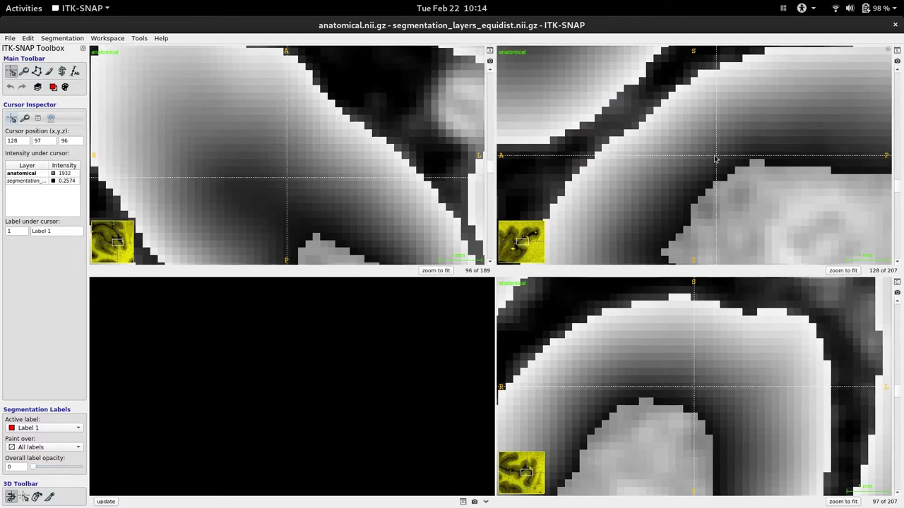
{"action": "right_click_drag", "start_coordinate": [715, 159], "coordinate": [709, 189]}
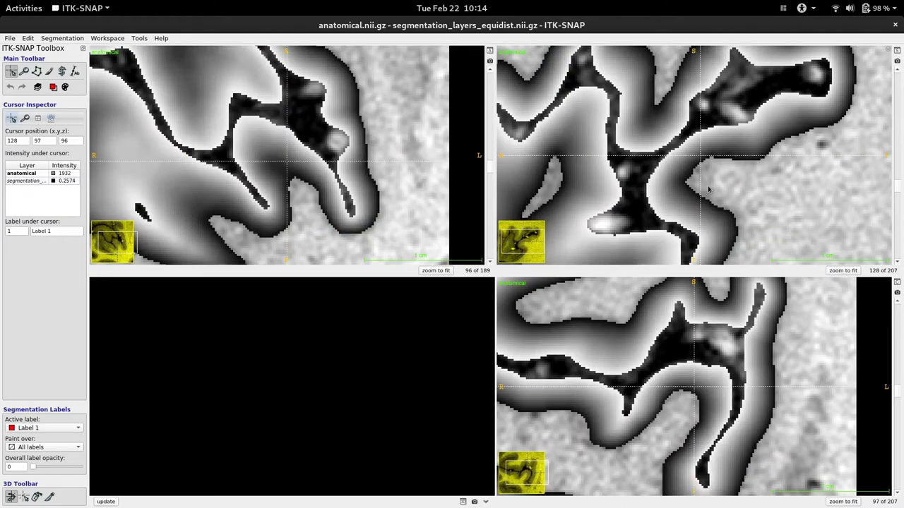
{"action": "left_click", "coordinate": [730, 141]}
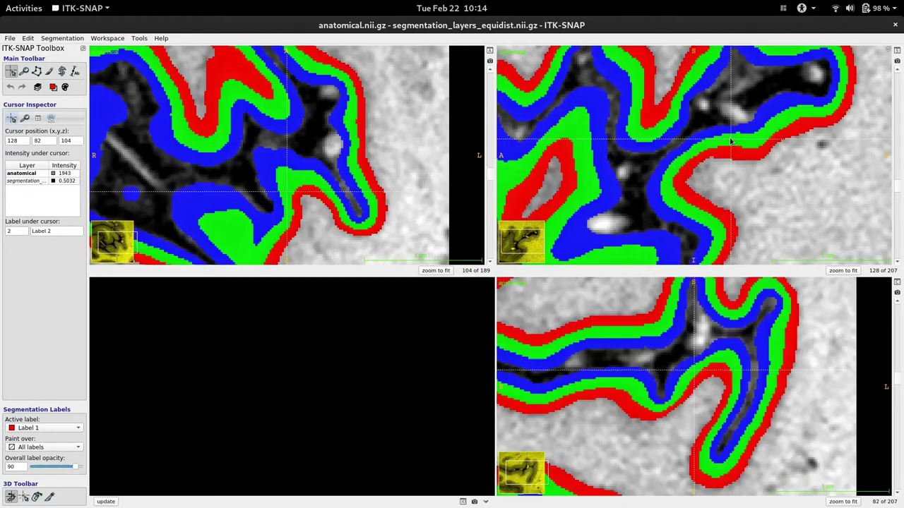
Step: Load segmentation_midGM_equidist.nii.gz as the segmentation and maximize the viewer to see the red contours
{"action": "double_click", "coordinate": [579, 26]}
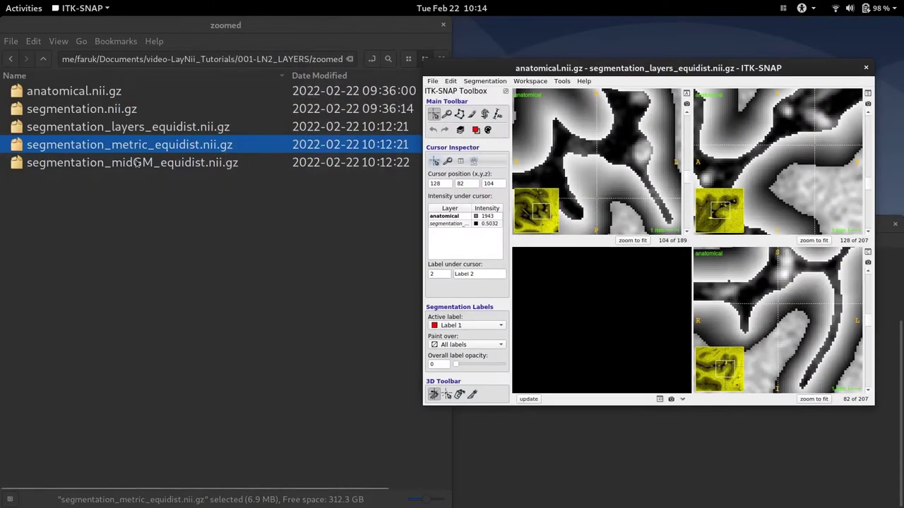
{"action": "left_click_drag", "start_coordinate": [138, 162], "coordinate": [600, 161]}
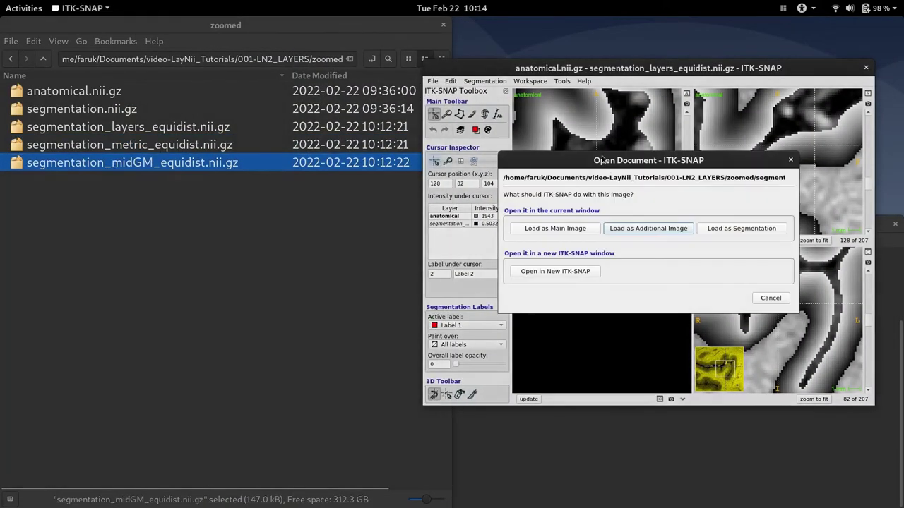
{"action": "left_click", "coordinate": [734, 228]}
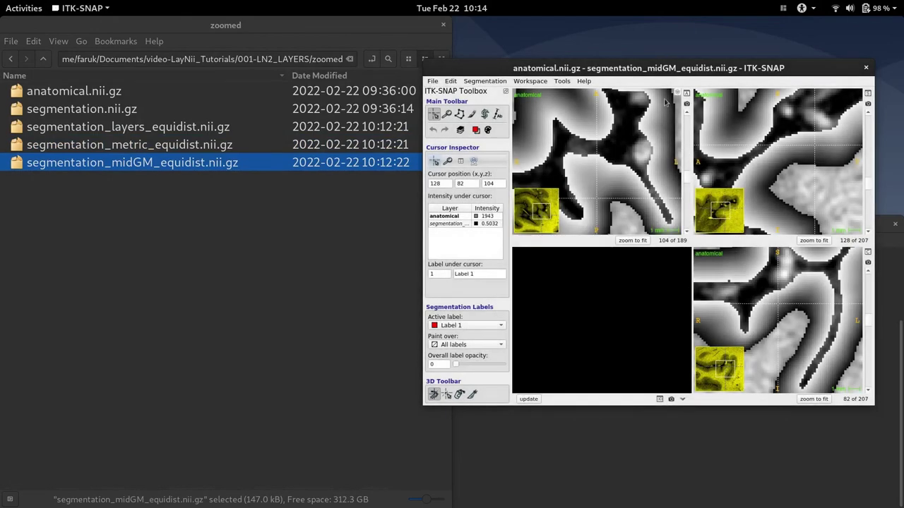
{"action": "double_click", "coordinate": [654, 70]}
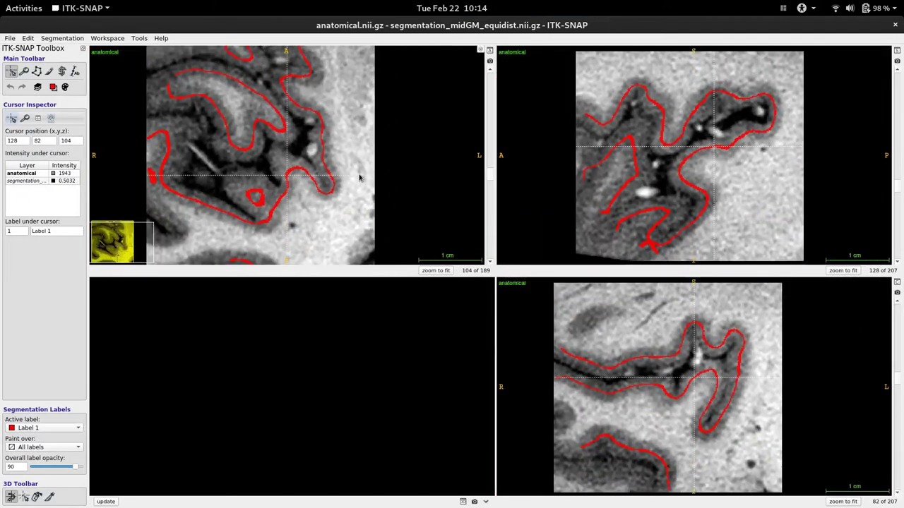
Step: Zoom and rotate the red 3D mid-gray-matter mesh to inspect its folded surface
{"action": "left_click_drag", "start_coordinate": [593, 158], "coordinate": [674, 154]}
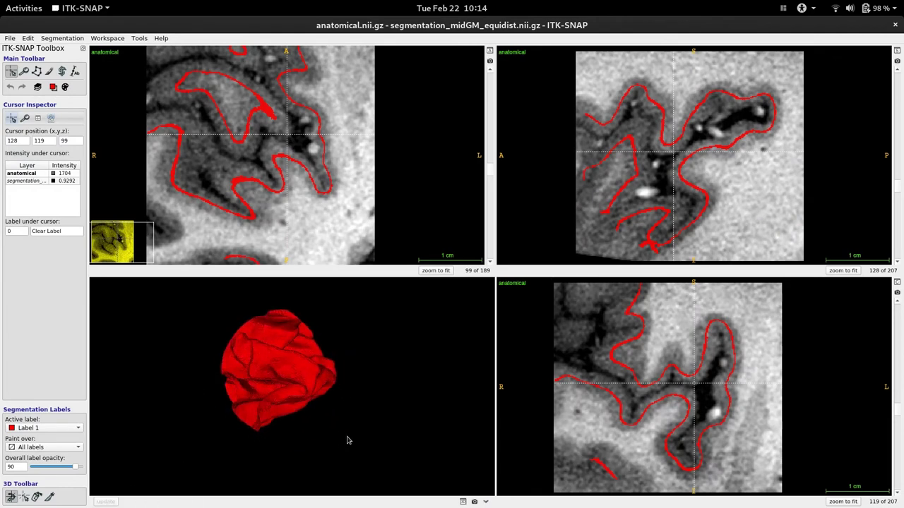
{"action": "scroll", "coordinate": [452, 374], "scroll_direction": "up", "scroll_amount": 3}
{"action": "left_click_drag", "start_coordinate": [452, 373], "coordinate": [464, 428]}
{"action": "left_click_drag", "start_coordinate": [467, 388], "coordinate": [545, 411]}
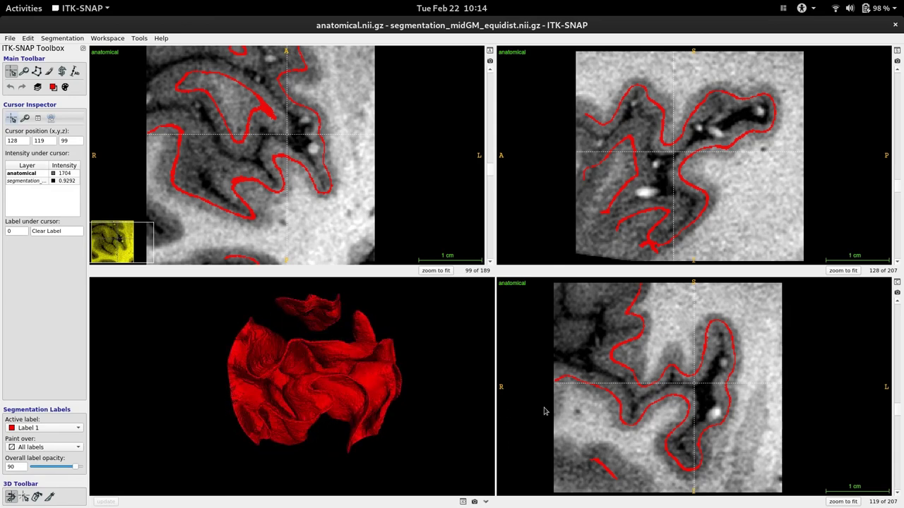